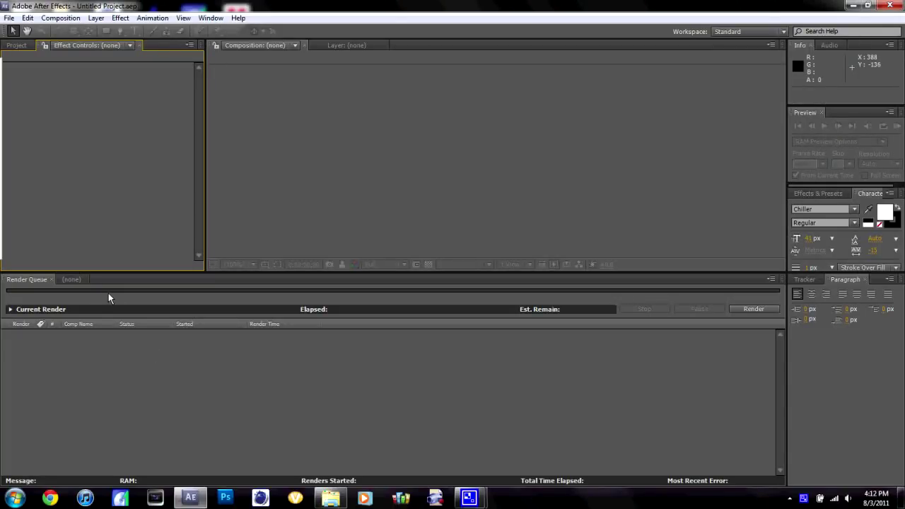
Show the empty Timeline panel, then bring up the Skate 2 Clipers footage folder in Explorer
left_click(71, 279)
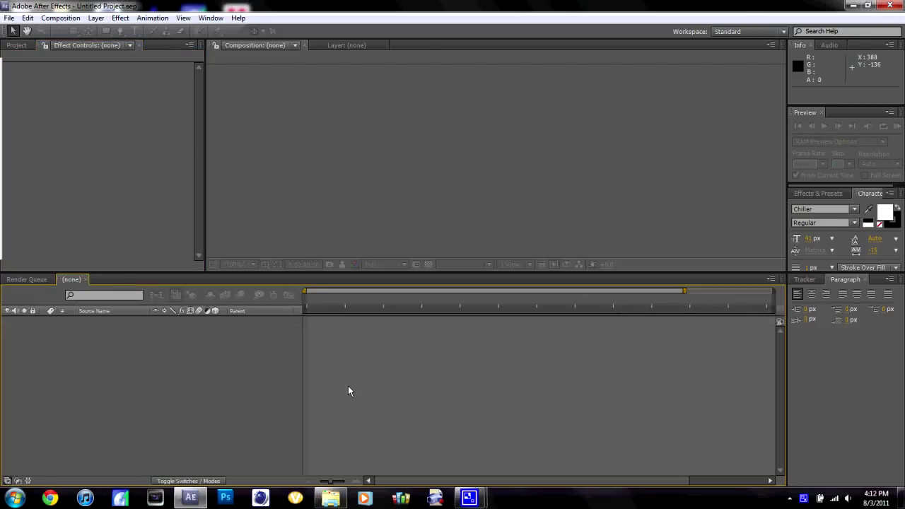
left_click(332, 499)
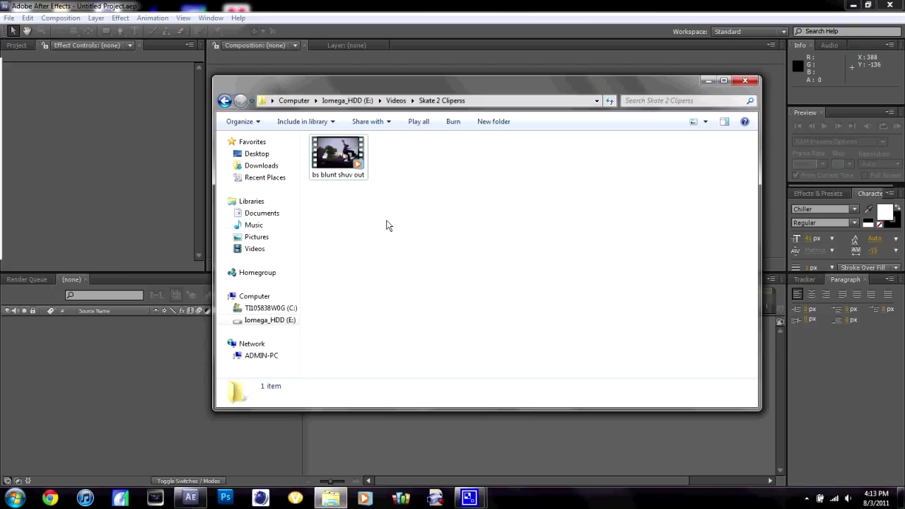
Drag 'bs blunt shuv out' from Skate 2 Clipers into the After Effects Project panel
left_click(342, 167)
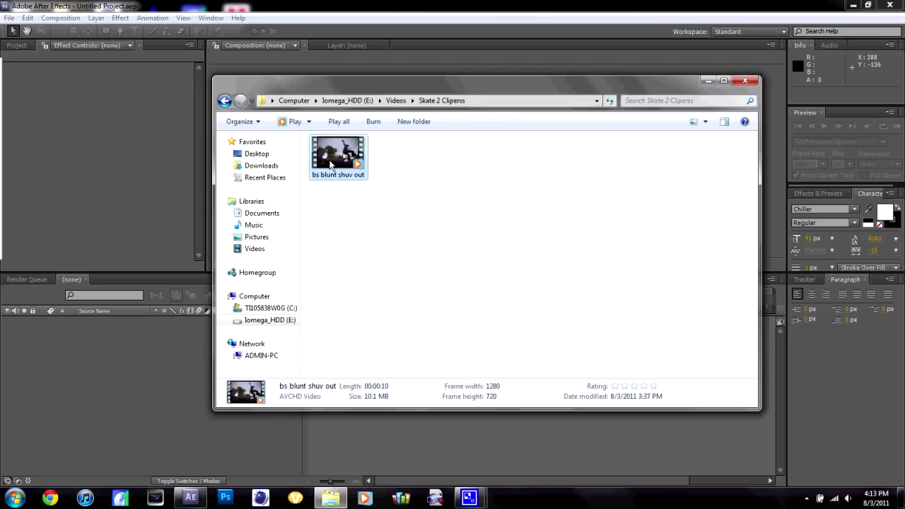
left_click_drag(331, 165, 110, 205)
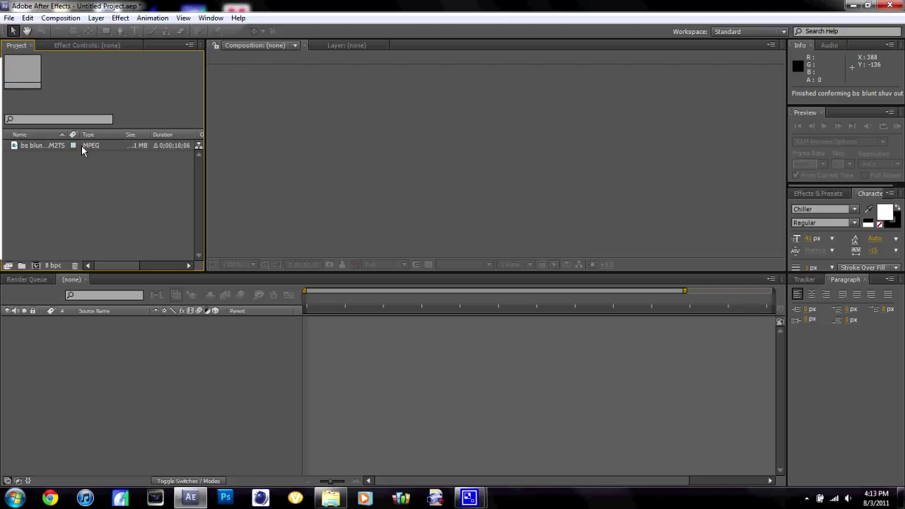
Build a 'bs blunt shuv out' composition by dropping the M2TS clip onto the Composition panel
left_click_drag(50, 146, 374, 338)
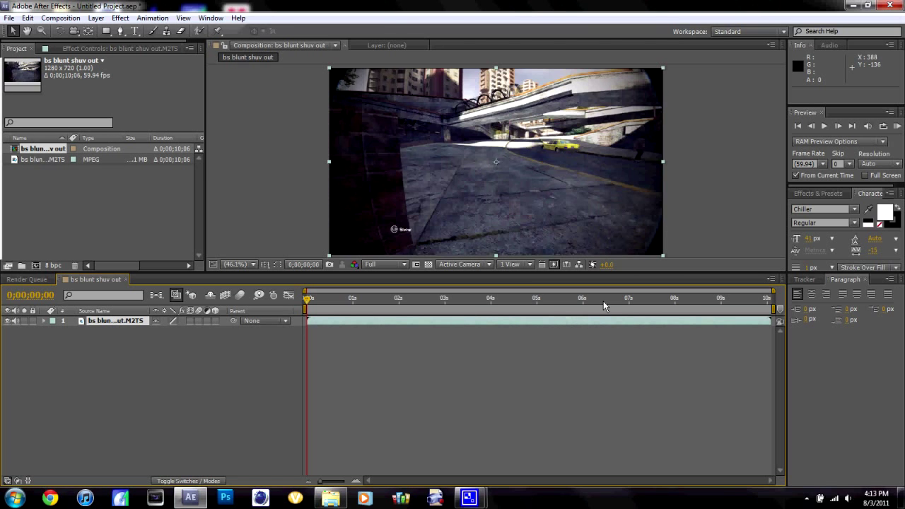
Trim the clip's start to about 1.9 seconds and slide the layer to begin at 0 seconds
left_click(434, 308)
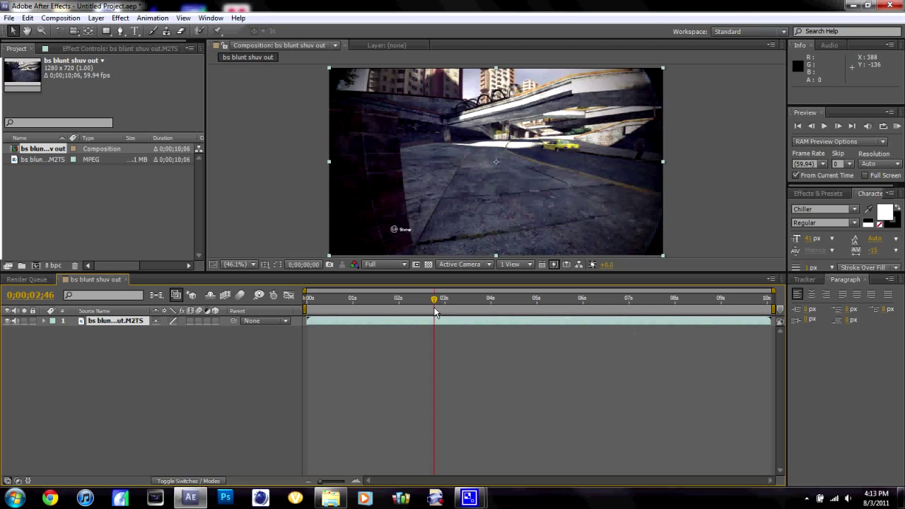
left_click_drag(429, 303, 430, 308)
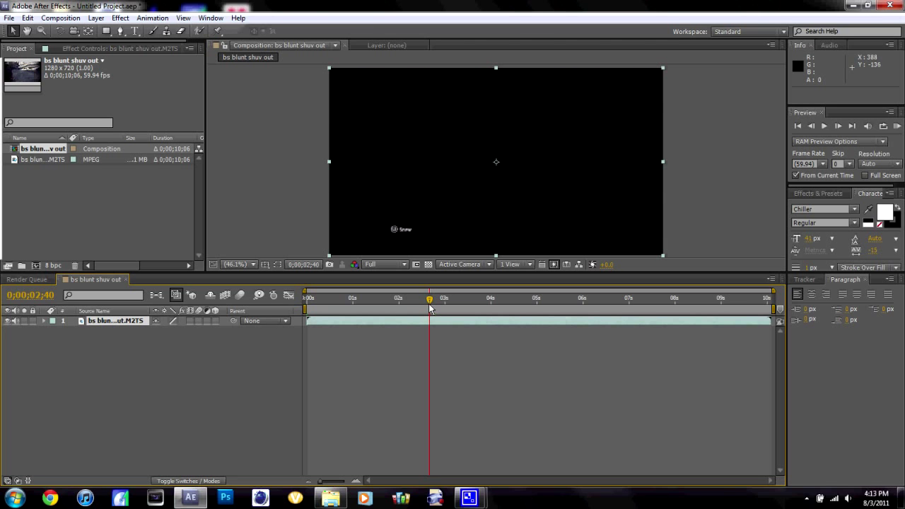
left_click_drag(309, 324, 395, 315)
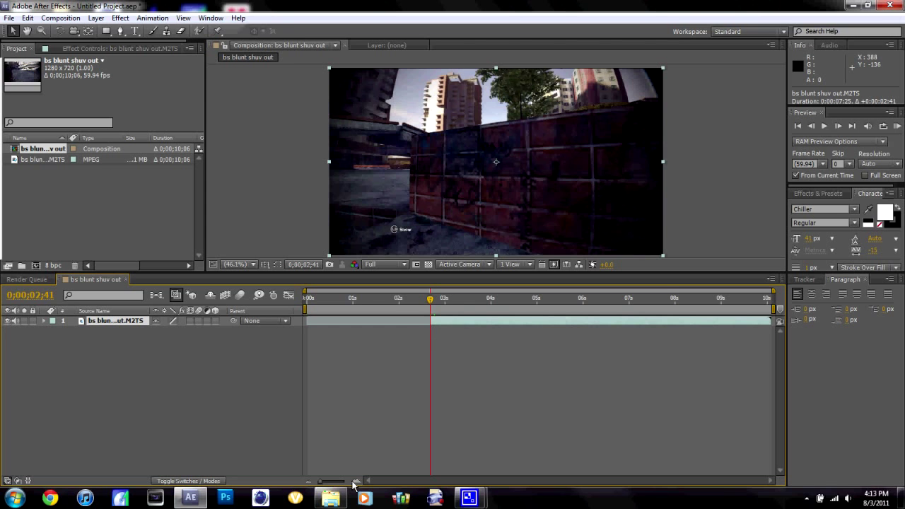
left_click_drag(346, 481, 315, 492)
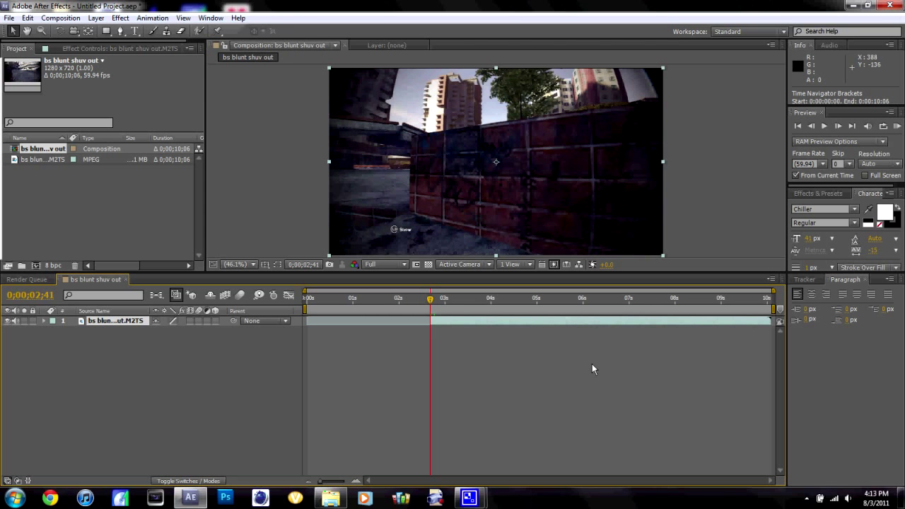
left_click_drag(538, 322, 415, 331)
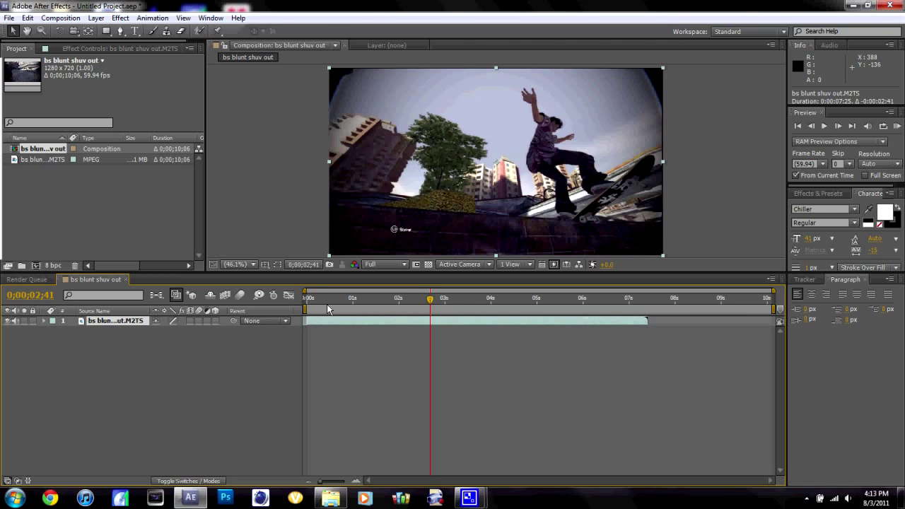
key("Home")
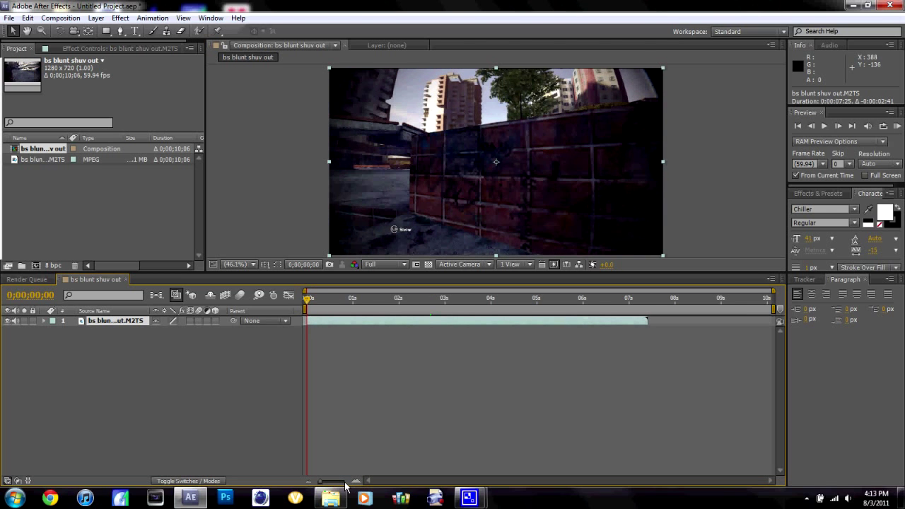
Trim the clip's end to a 0:00:06:59 duration and park the playhead at 3;51
left_click_drag(347, 482, 325, 485)
left_click(629, 300)
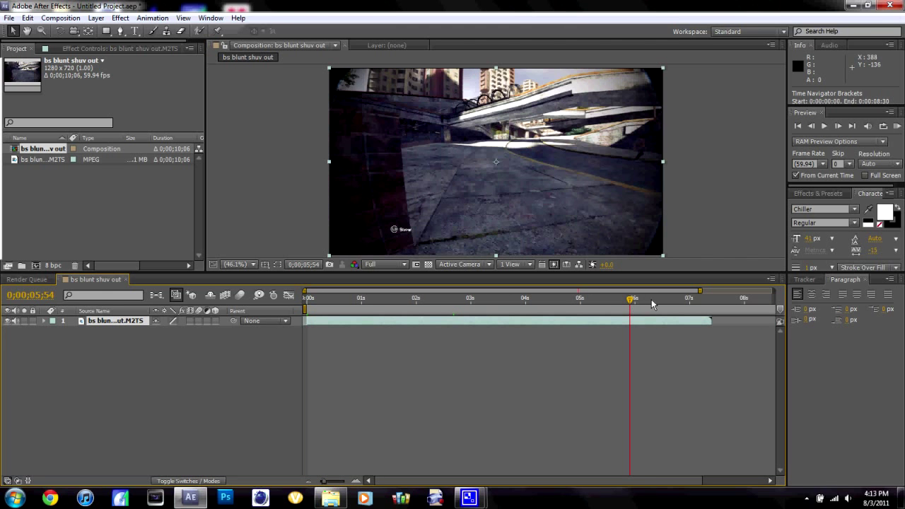
left_click_drag(629, 301, 688, 324)
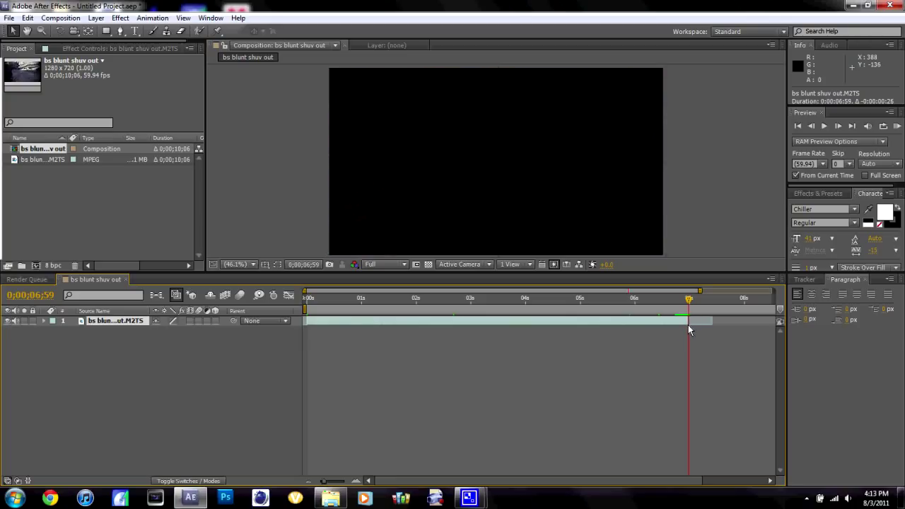
left_click_drag(324, 480, 320, 481)
left_click(484, 299)
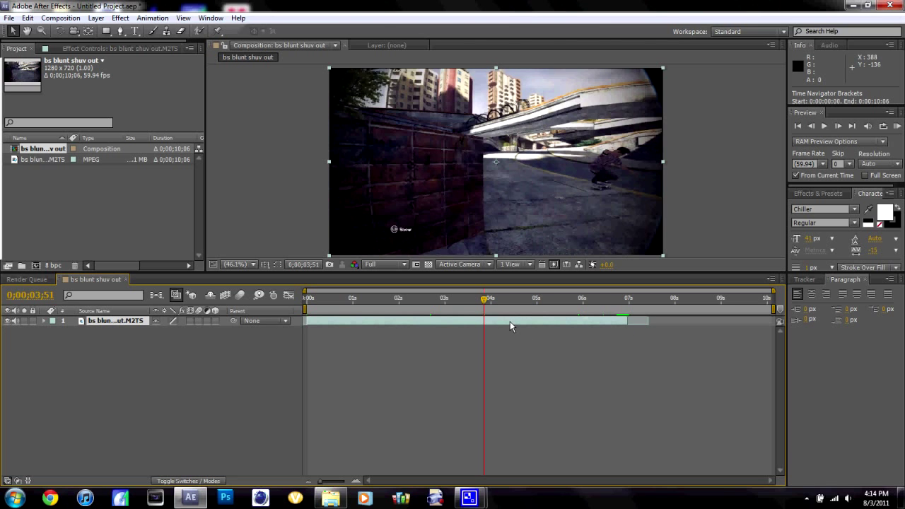
right_click(510, 321)
Turn on Enable Time Remapping from the layer's Time context menu
mouse_move(576, 181)
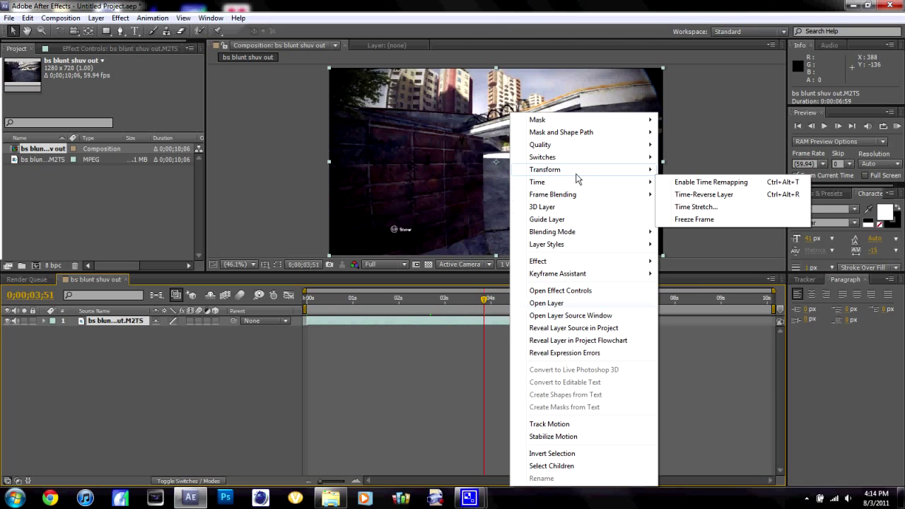
left_click(675, 183)
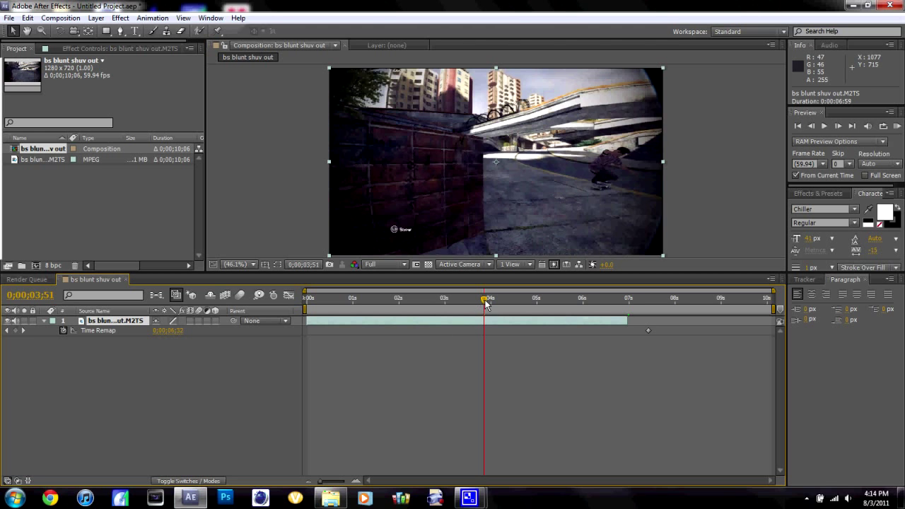
Place Time Remap keyframes at 3;10 and 3;26 on either side of the skater's trick
left_click_drag(485, 302, 456, 316)
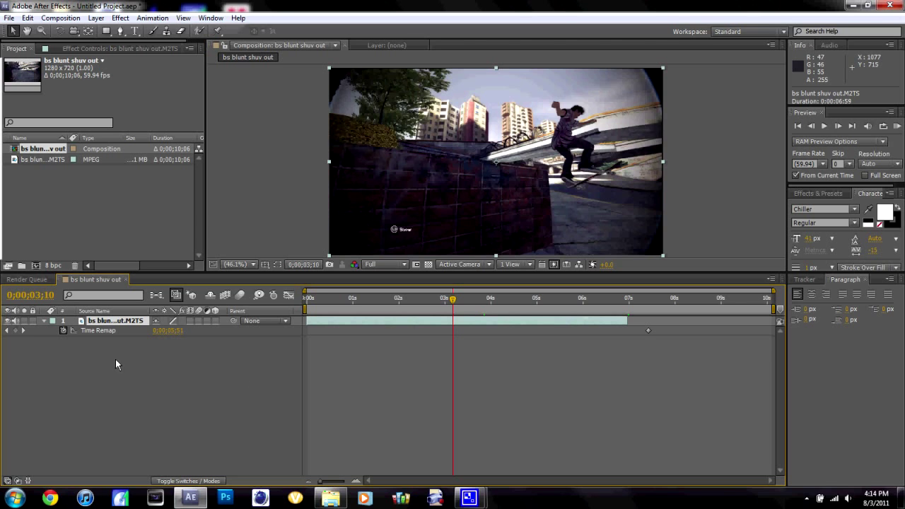
left_click(15, 330)
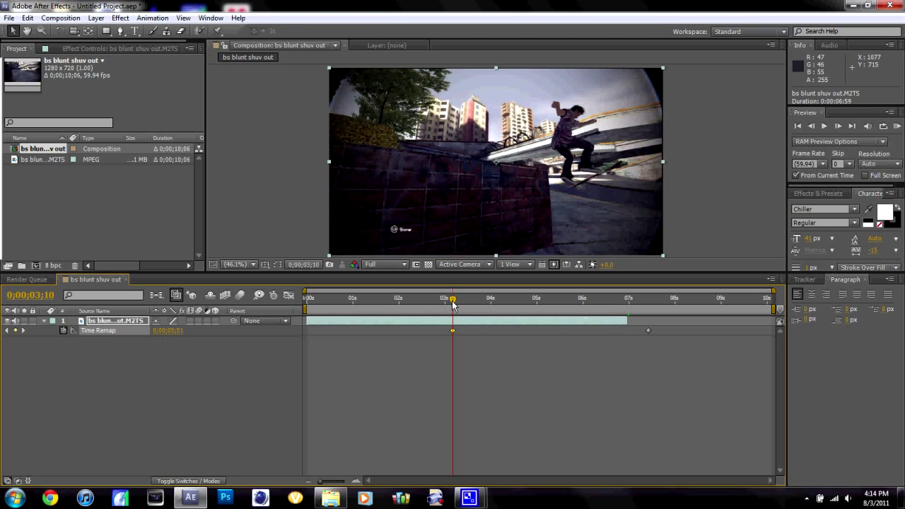
left_click_drag(453, 304, 465, 305)
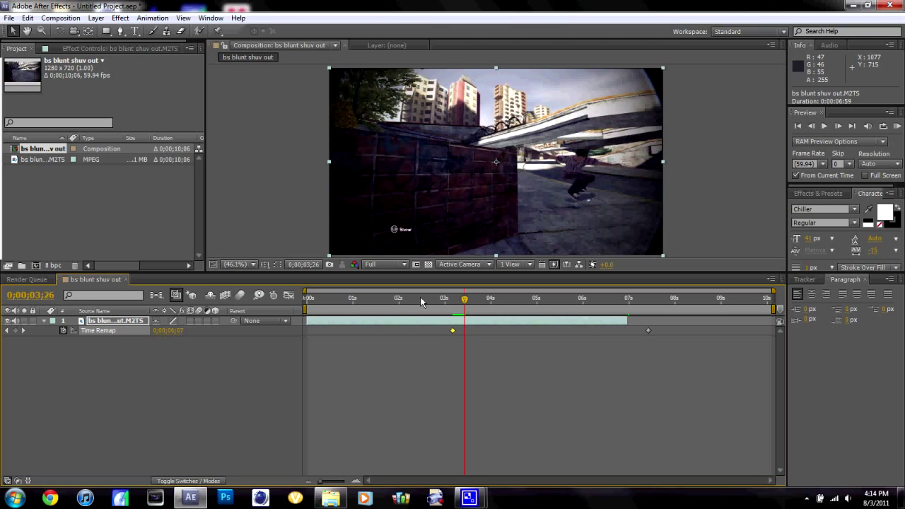
left_click(16, 330)
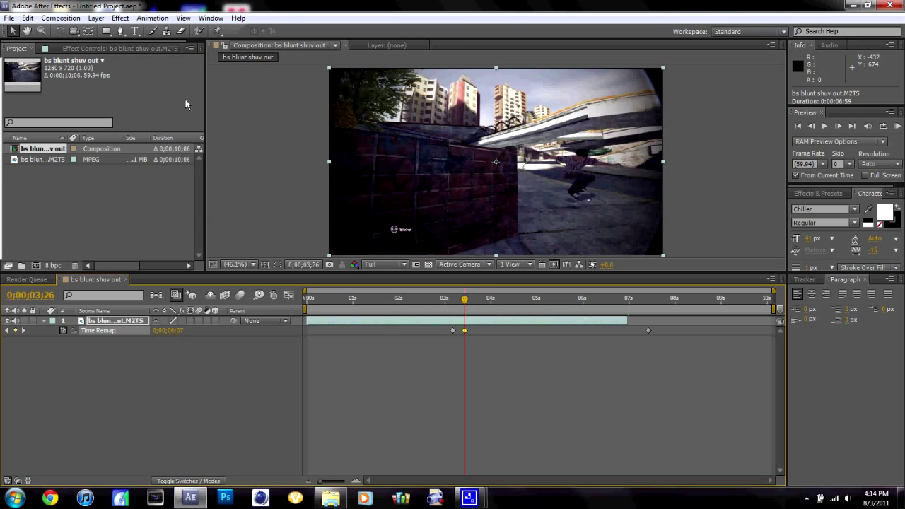
left_click(59, 18)
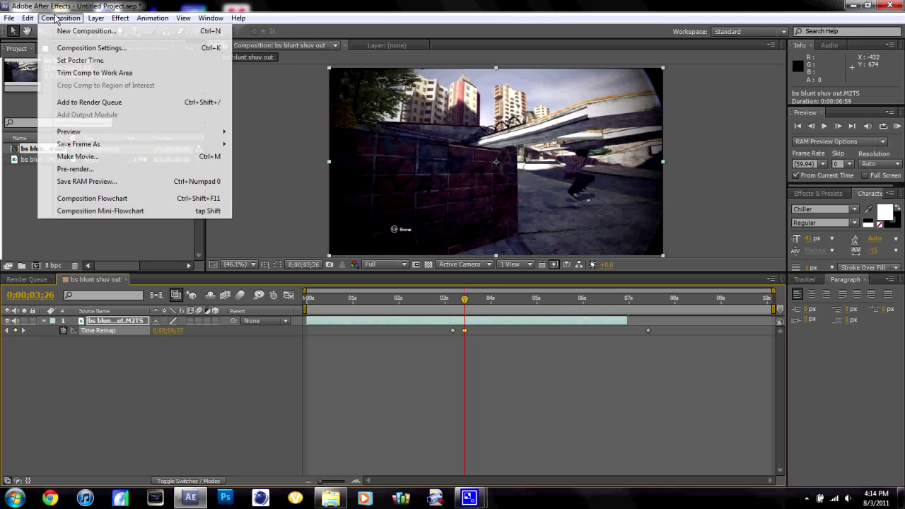
left_click(73, 48)
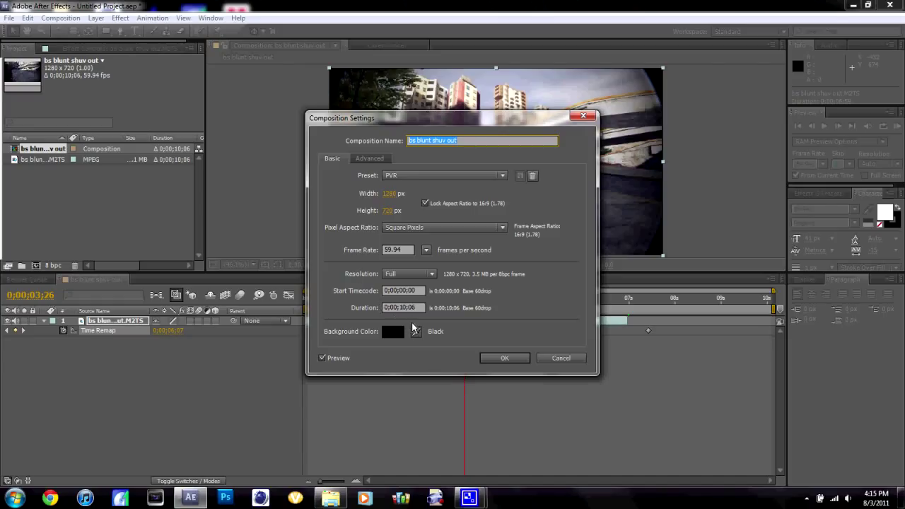
left_click(504, 357)
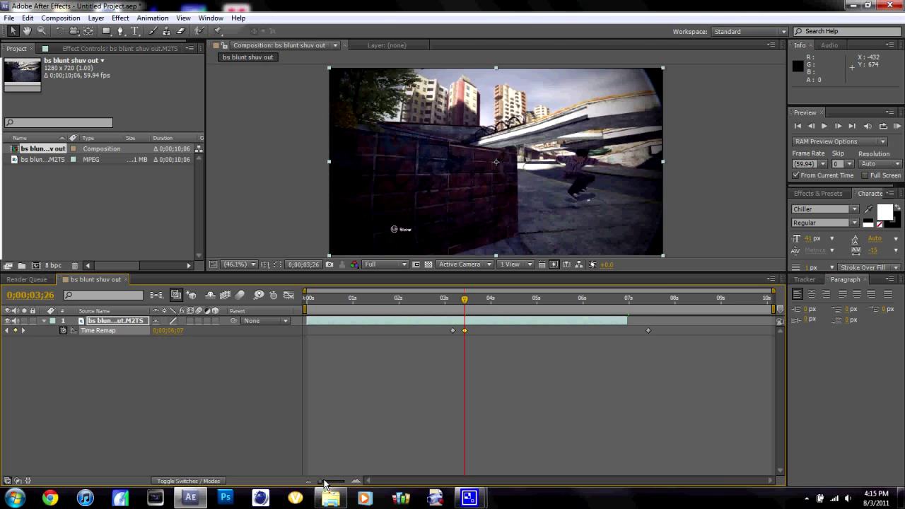
Zoom the timeline slightly and switch to the Graph Editor's Time Remap speed graph
left_click_drag(325, 483, 328, 485)
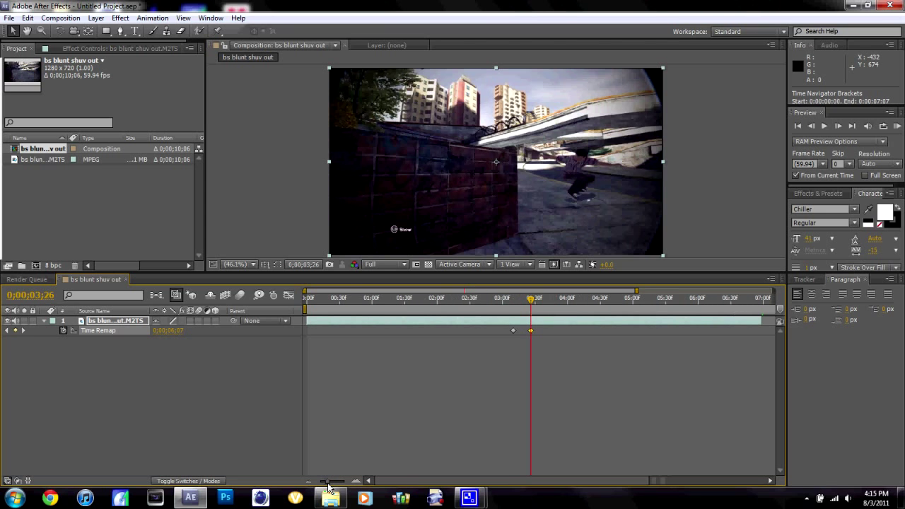
left_click(288, 295)
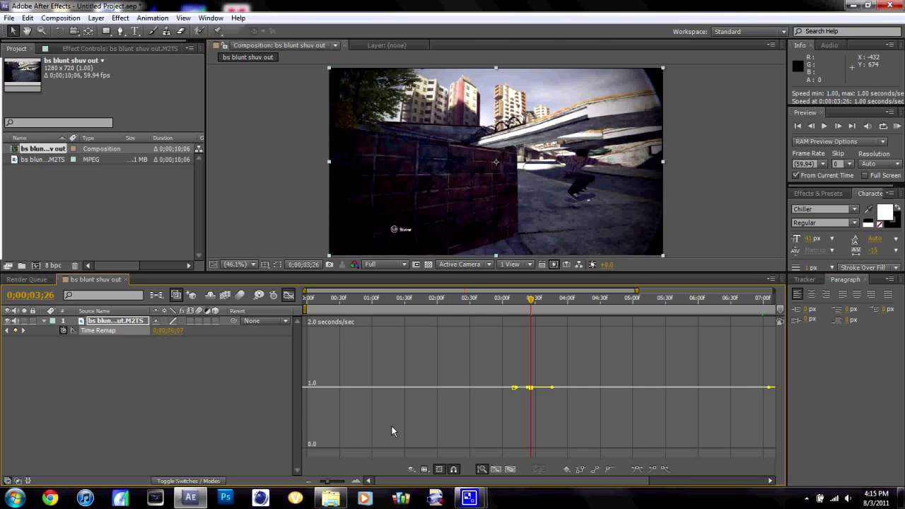
Drag the Time Remap keyframes so speed between 3;10 and 3;26 drops to 0.52 seconds/sec
left_click(438, 470)
left_click_drag(329, 482, 334, 481)
mouse_move(549, 390)
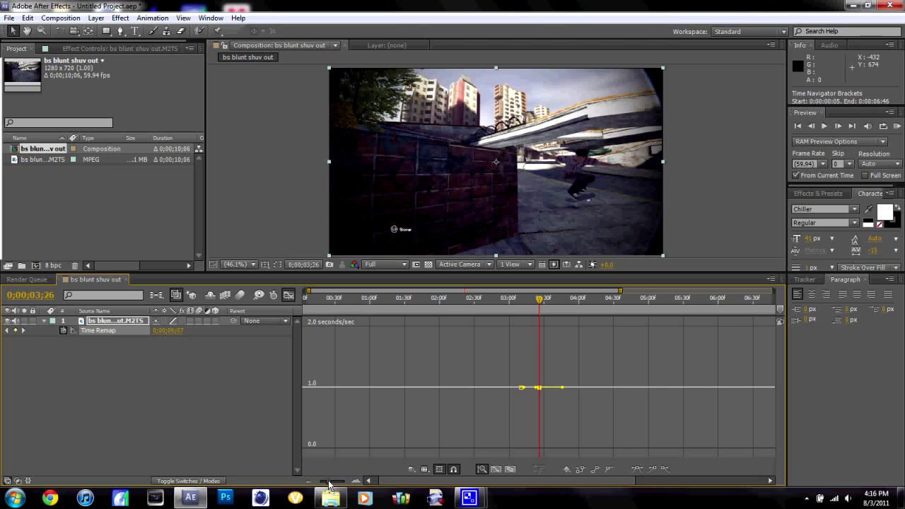
left_click_drag(325, 482, 422, 480)
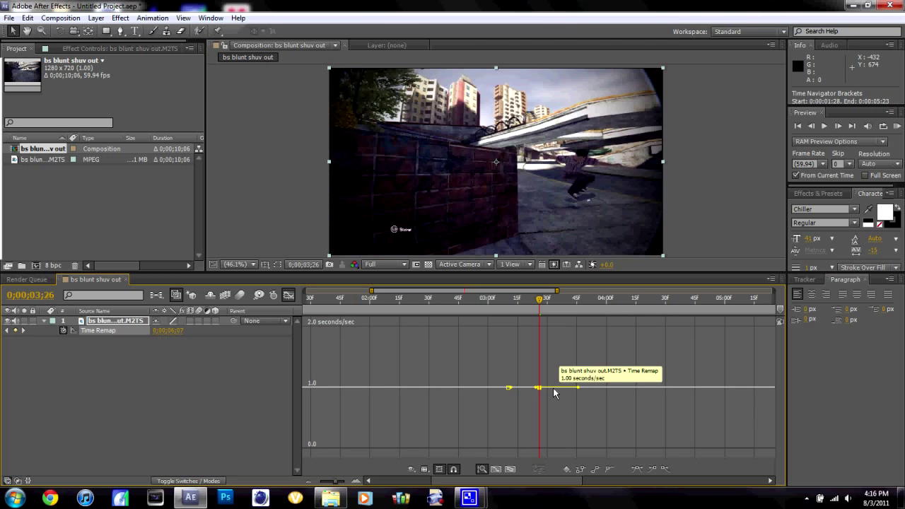
left_click_drag(554, 393, 568, 388)
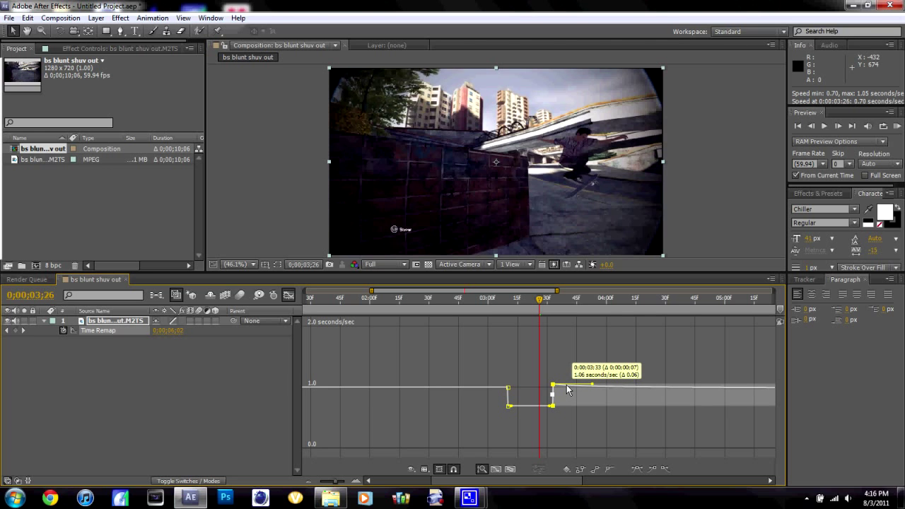
left_click_drag(567, 388, 583, 393)
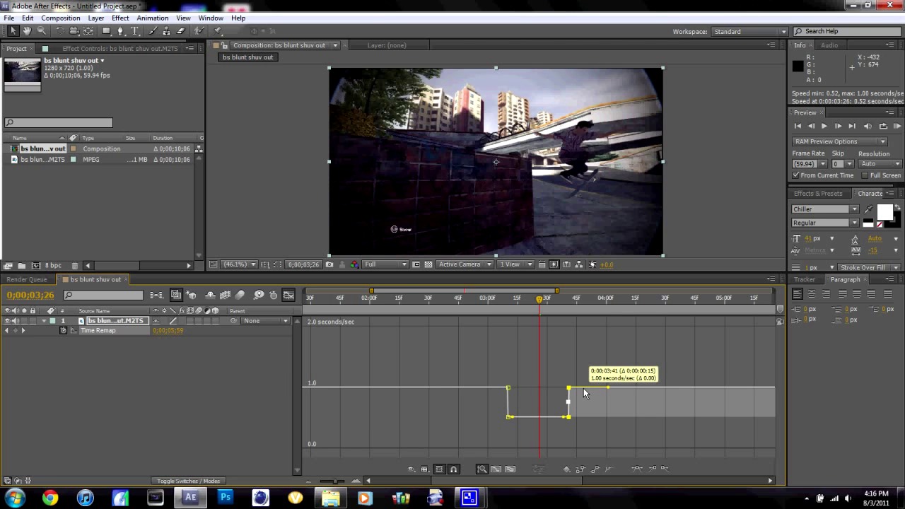
left_click_drag(584, 393, 584, 393)
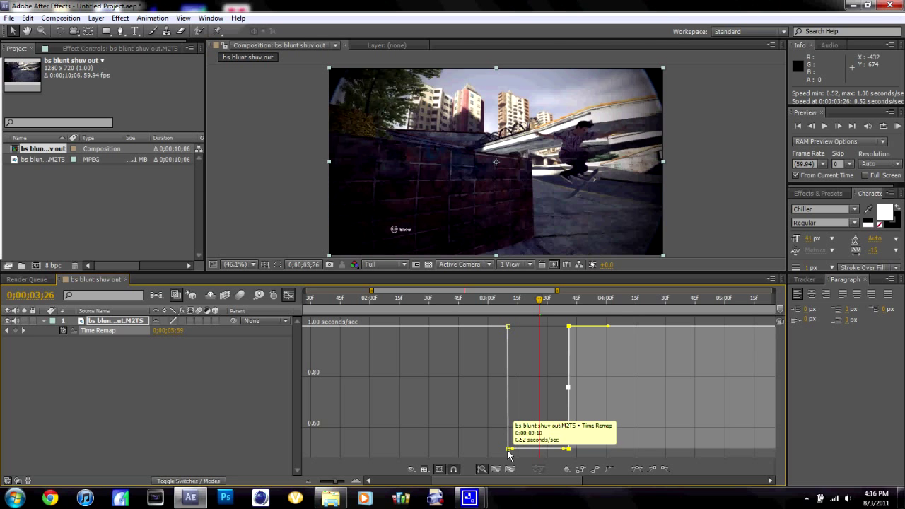
Ease both sides of the dip with Bezier handles so the curve bottoms near 0.42 seconds/sec
left_click_drag(507, 449, 507, 328)
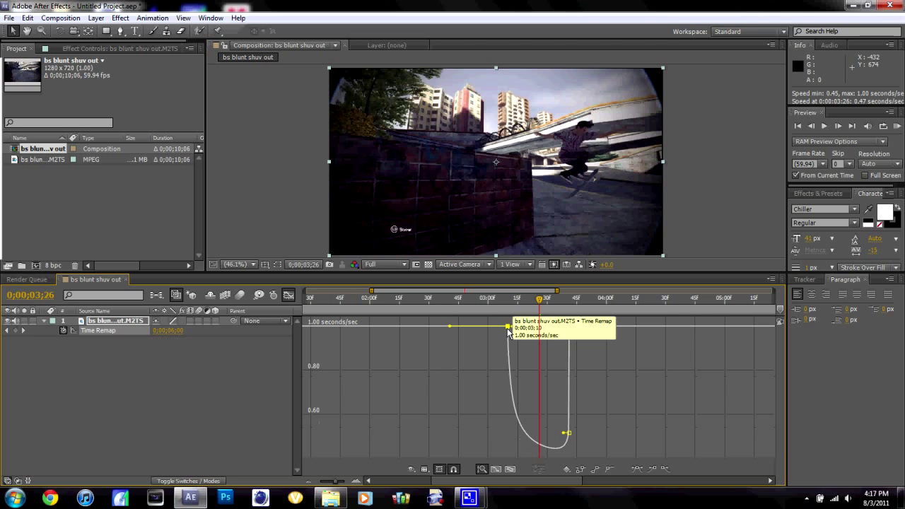
mouse_move(571, 436)
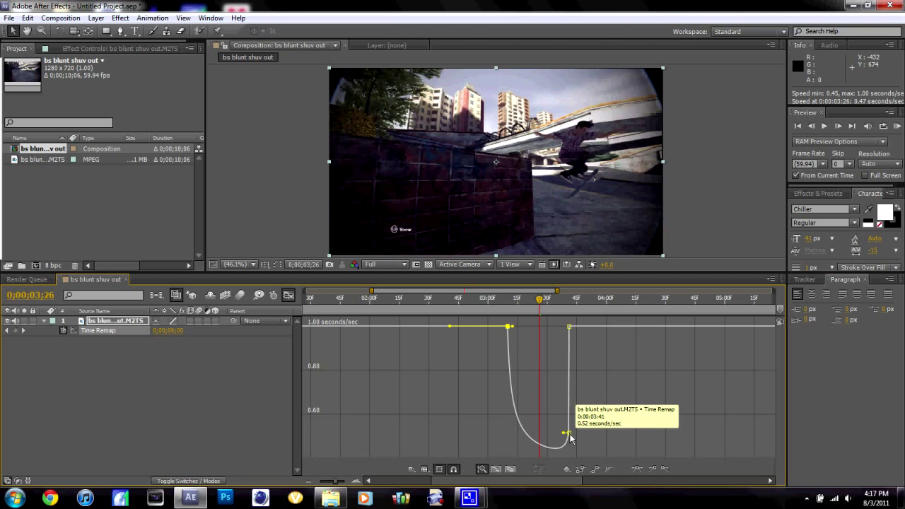
left_click_drag(570, 438, 569, 327)
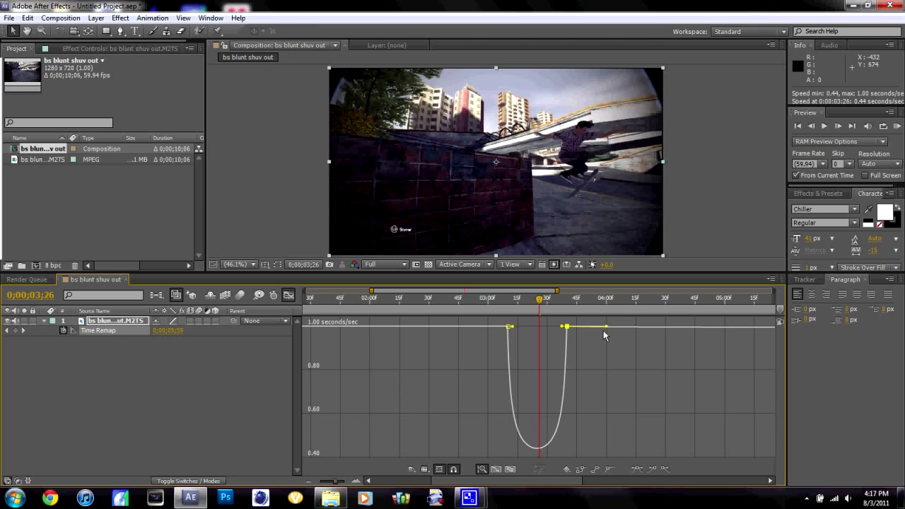
left_click_drag(567, 327, 571, 333)
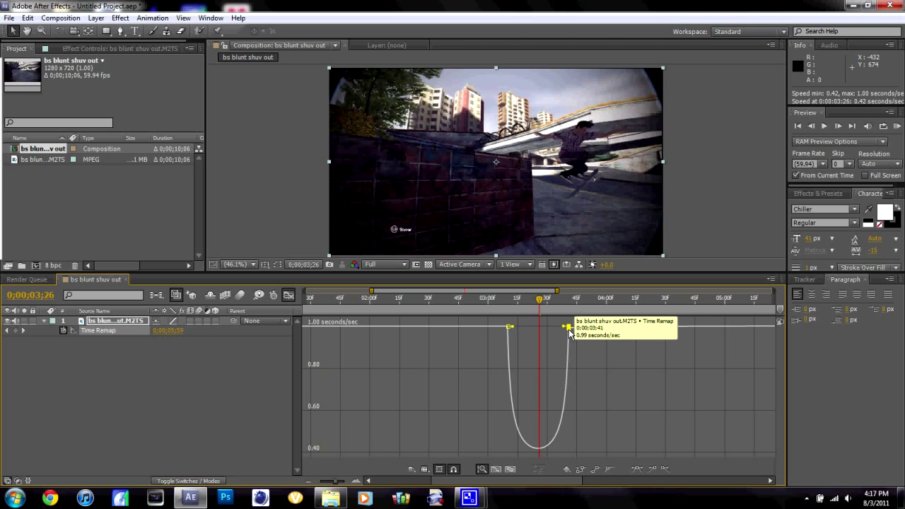
mouse_move(337, 482)
left_mouse_down()
mouse_move(324, 482)
mouse_move(333, 484)
left_mouse_up()
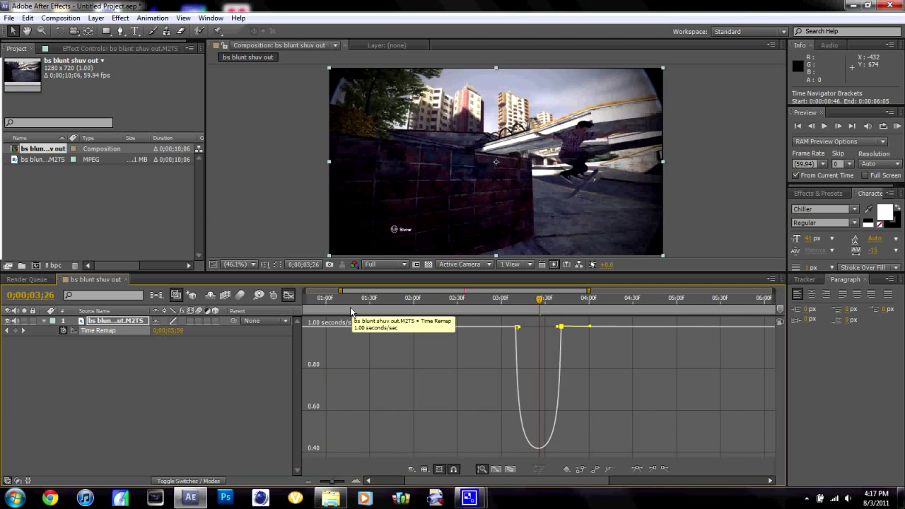
Back in layer view, drag the clip's out point to about 0;00;07;13, where the yellow taxi appears
left_click(289, 295)
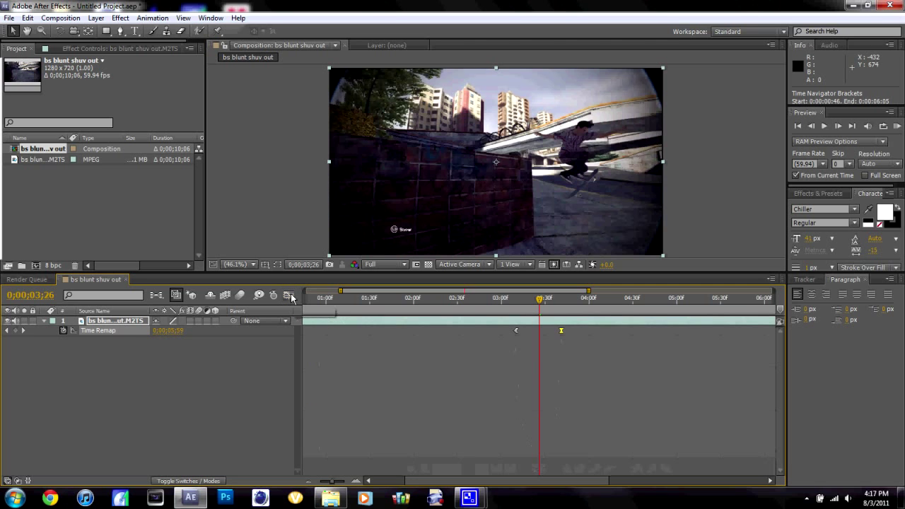
left_click_drag(332, 481, 319, 481)
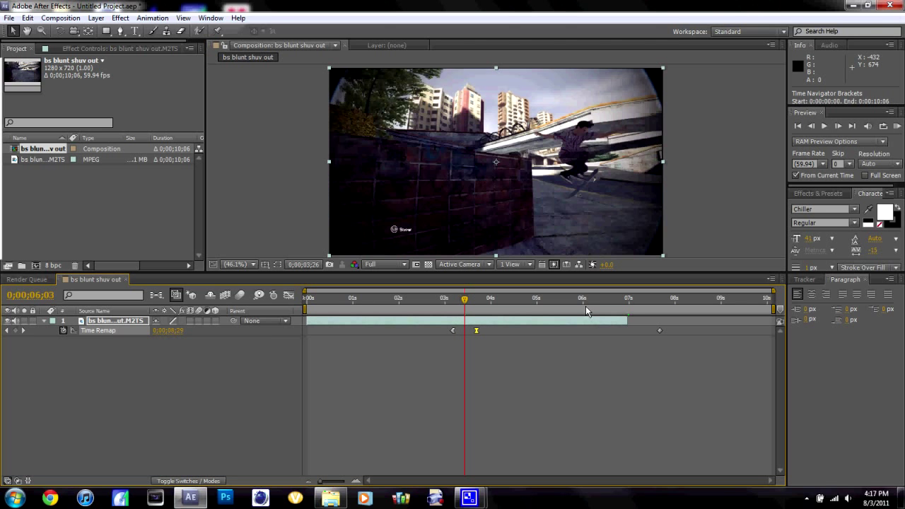
left_click(585, 306)
left_click(604, 303)
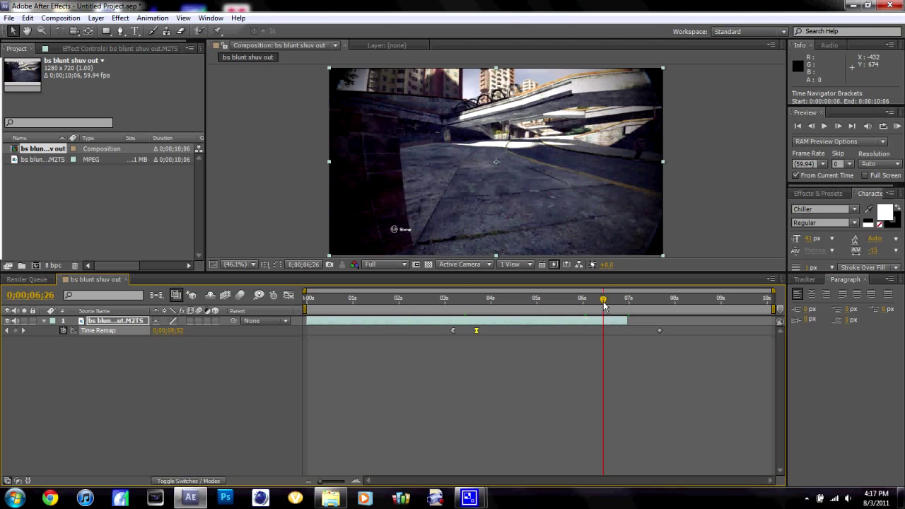
left_click_drag(604, 304, 622, 304)
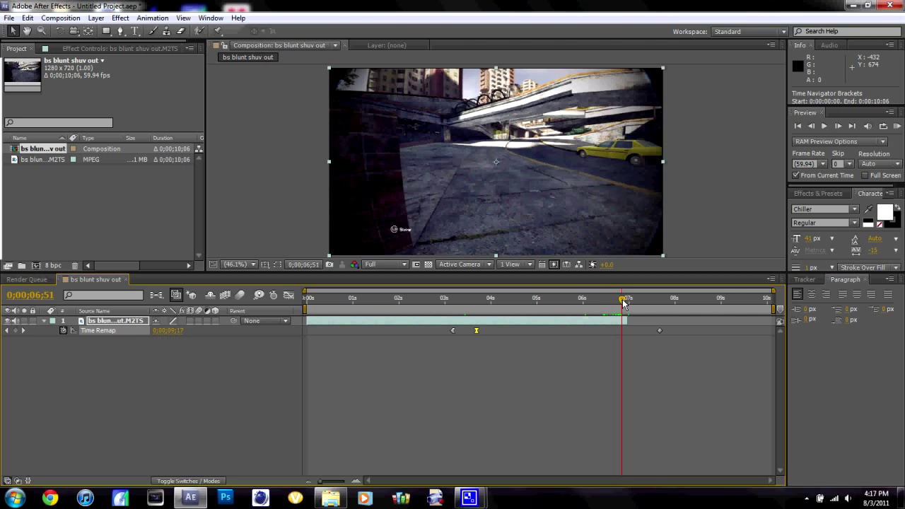
mouse_move(628, 323)
left_mouse_down()
mouse_move(637, 325)
mouse_move(647, 303)
mouse_move(639, 302)
mouse_move(647, 323)
mouse_move(638, 326)
left_mouse_up()
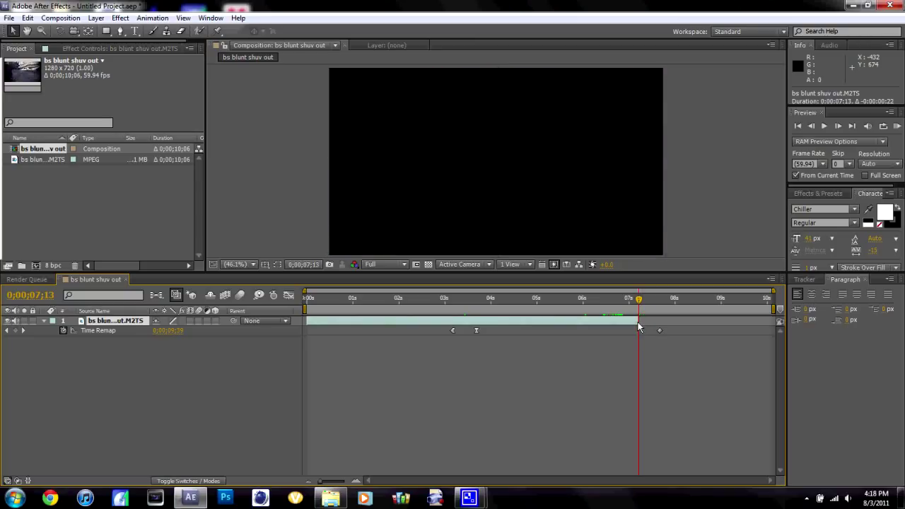
mouse_move(333, 481)
left_mouse_down()
mouse_move(353, 483)
mouse_move(318, 484)
left_mouse_up()
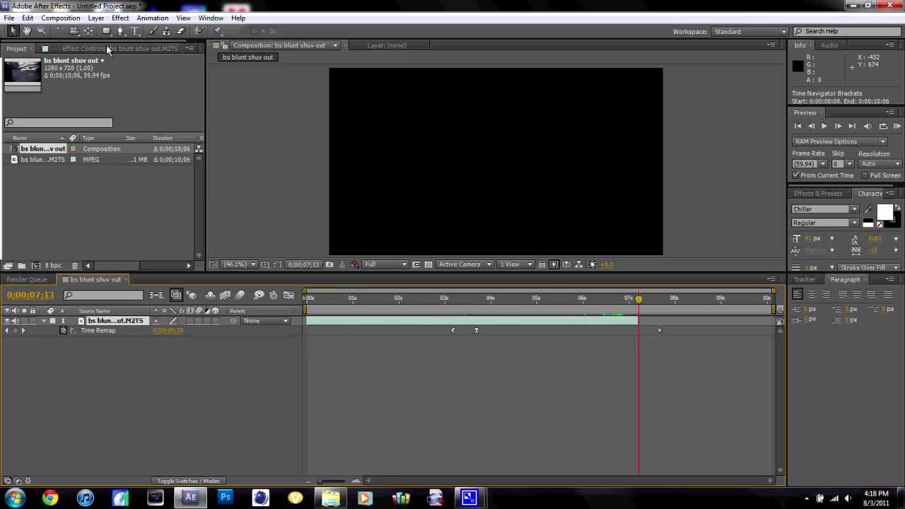
Change the composition duration from 0;00;10;06 to 0;00;07;13 in Composition Settings
left_click(61, 18)
left_click(87, 50)
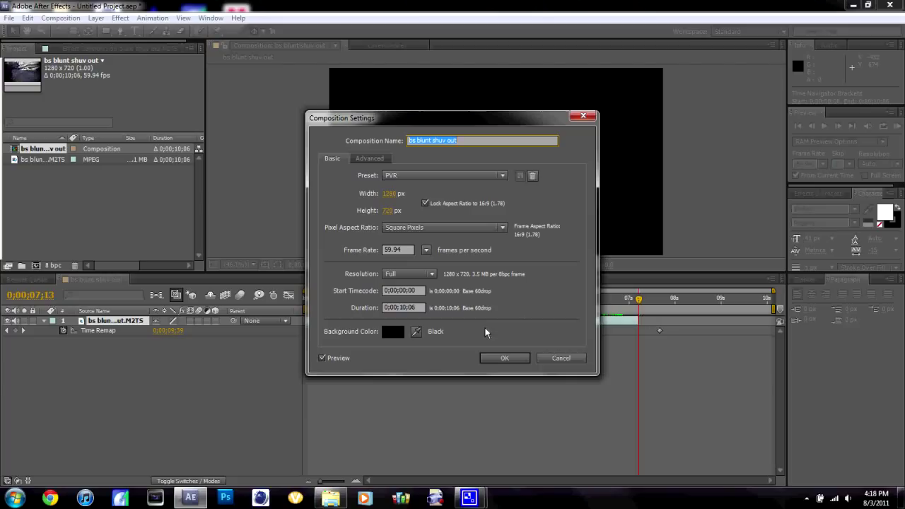
left_click(401, 308)
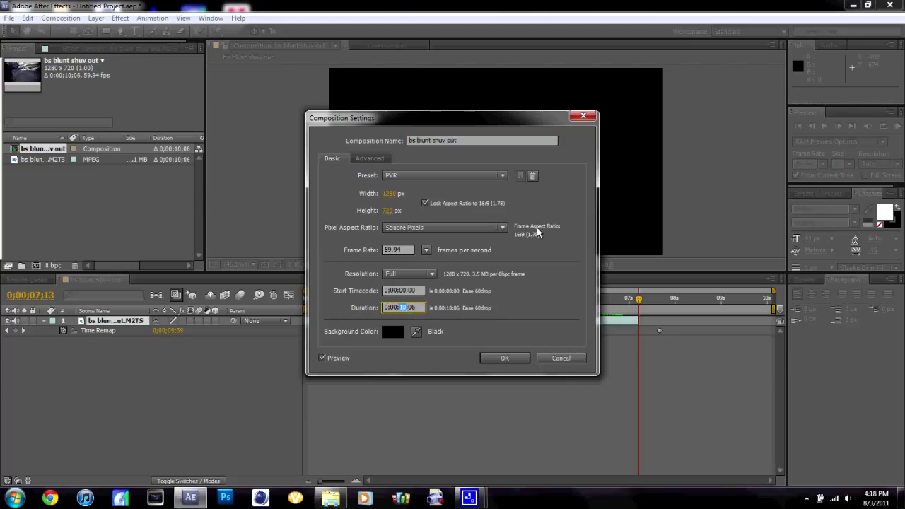
type("07;13")
left_click(503, 358)
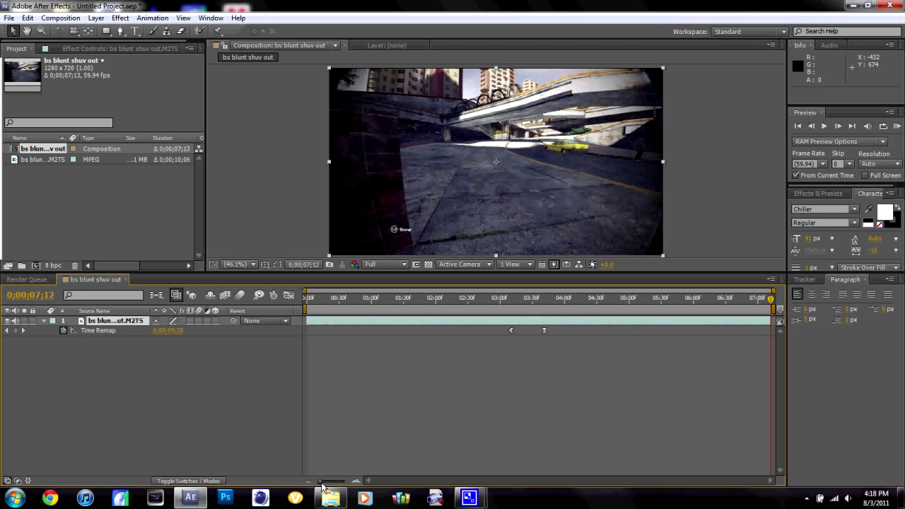
RAM-preview the composition from its first frame with audio, then stop playback
left_click(307, 298)
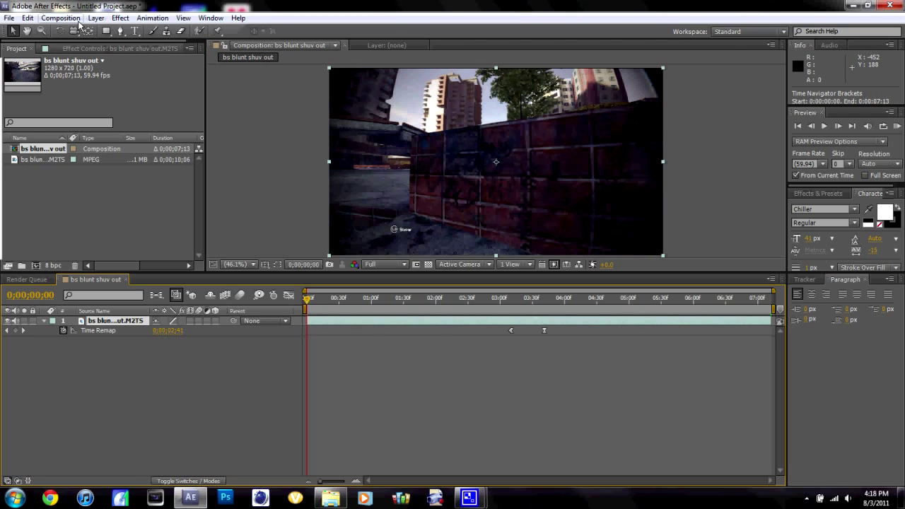
left_click(61, 18)
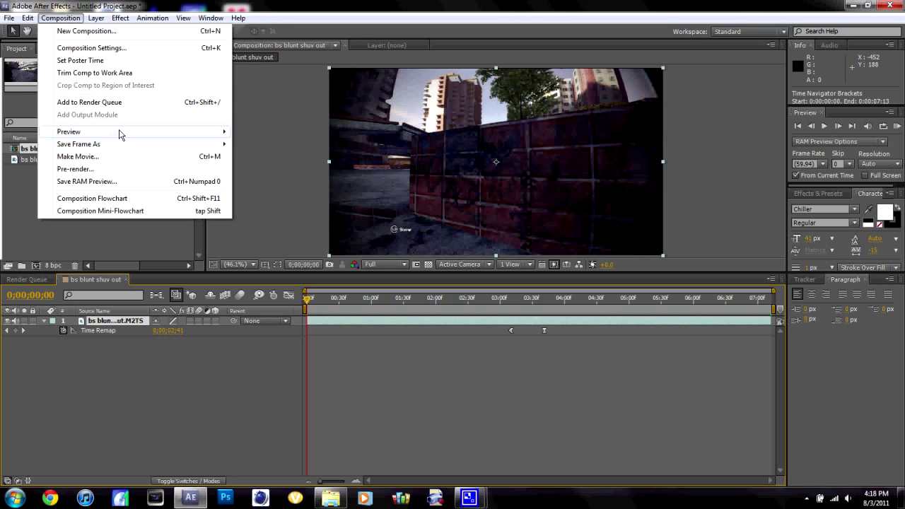
mouse_move(119, 132)
left_click(248, 132)
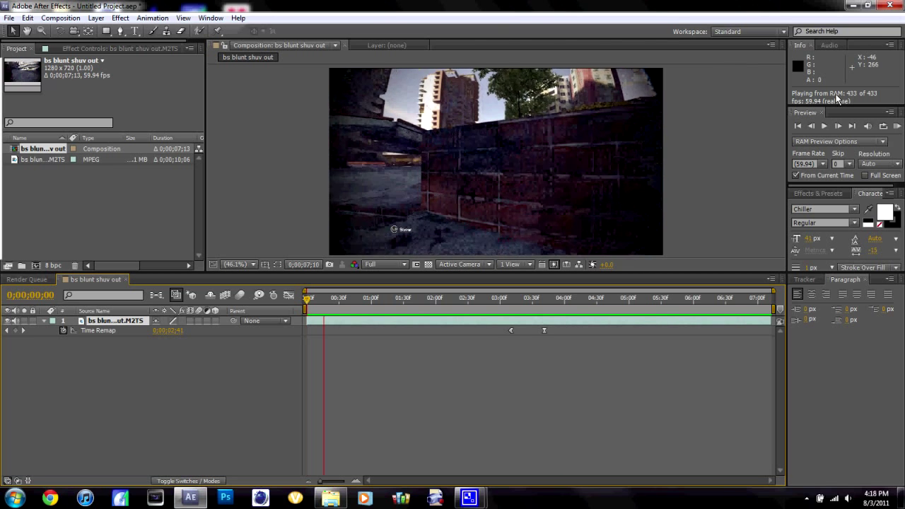
key("space")
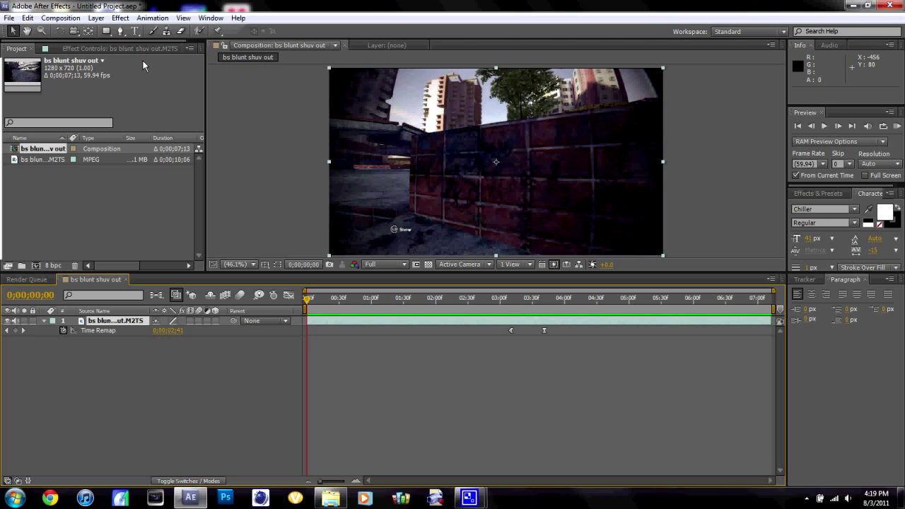
left_click(63, 22)
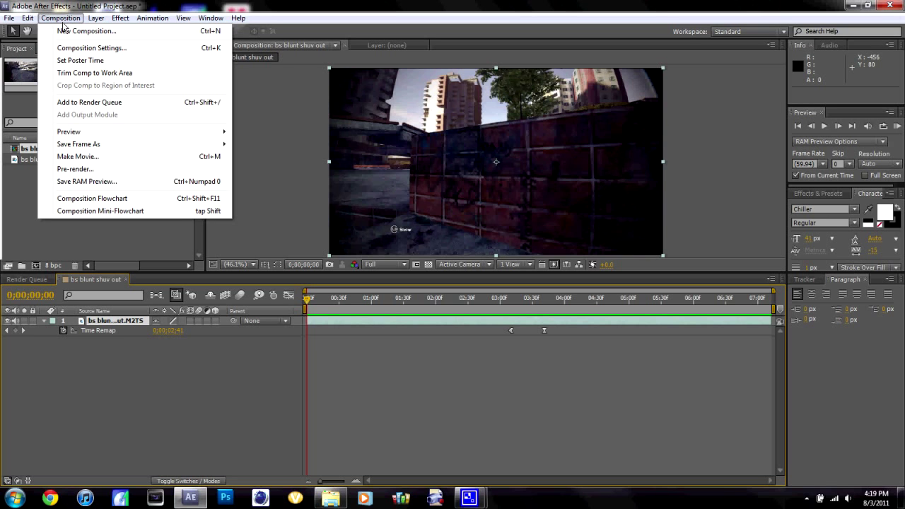
Add the composition to the Render Queue with H.264 output format and audio output enabled
left_click(138, 157)
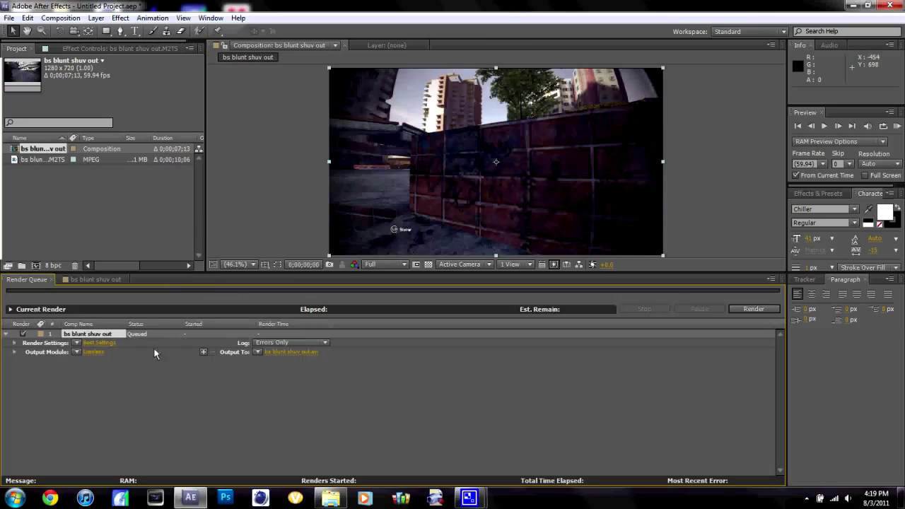
left_click(94, 352)
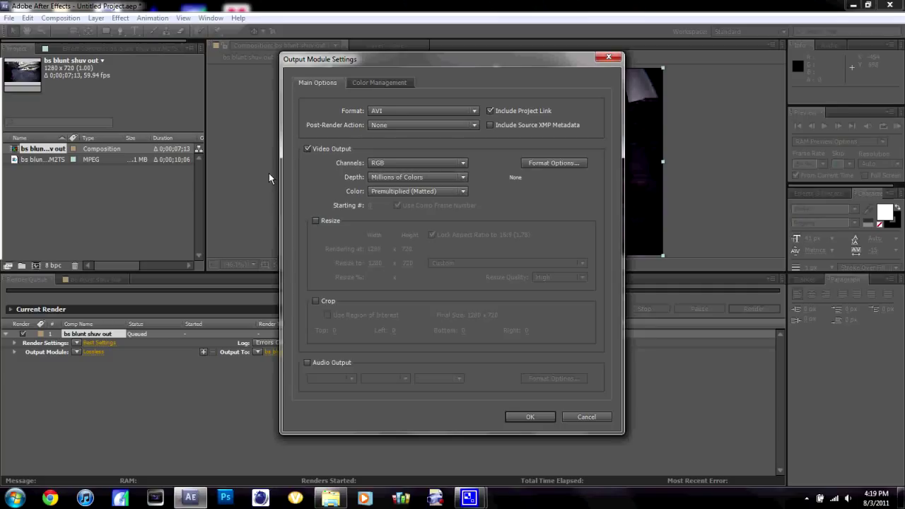
left_click(452, 109)
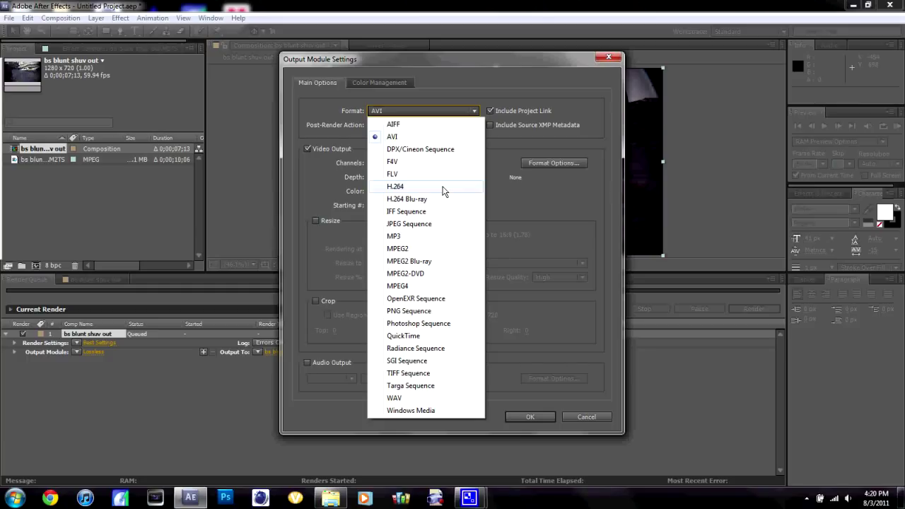
left_click(443, 191)
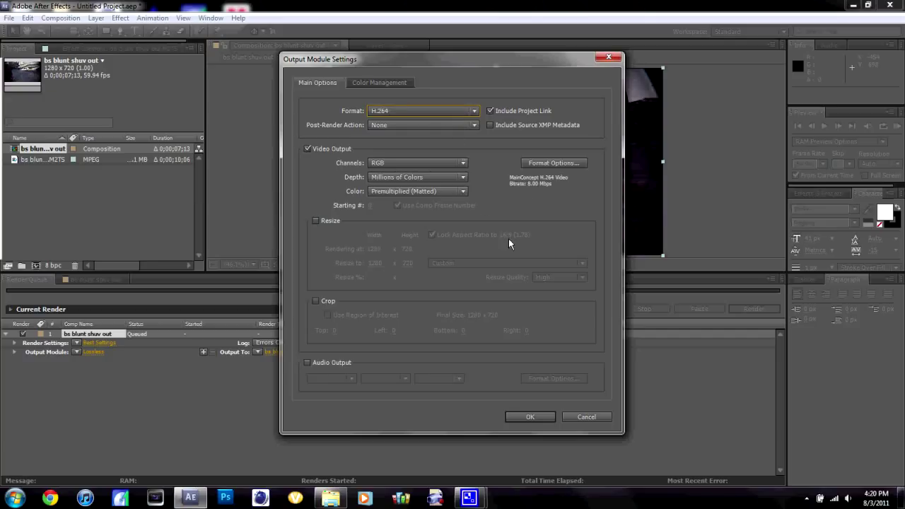
left_click(307, 364)
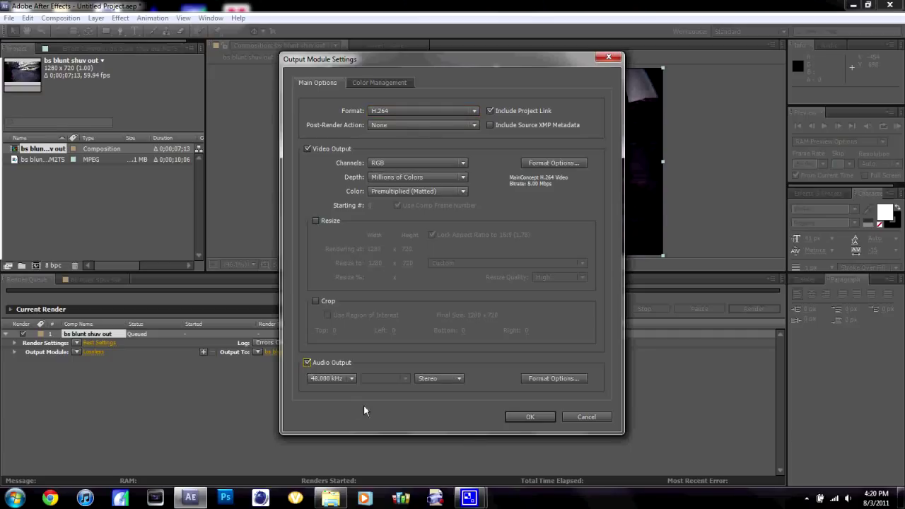
left_click(527, 417)
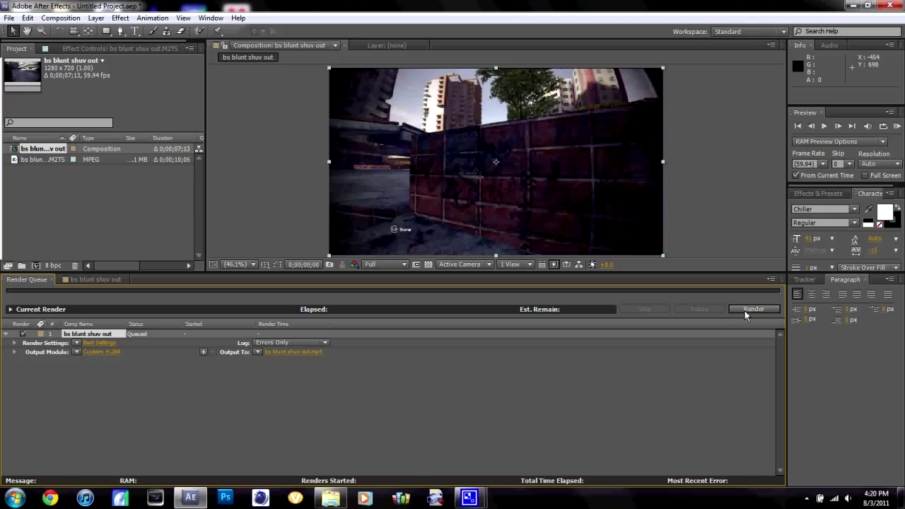
Render the queued composition to bs blunt shuv out.mp4
left_click(745, 310)
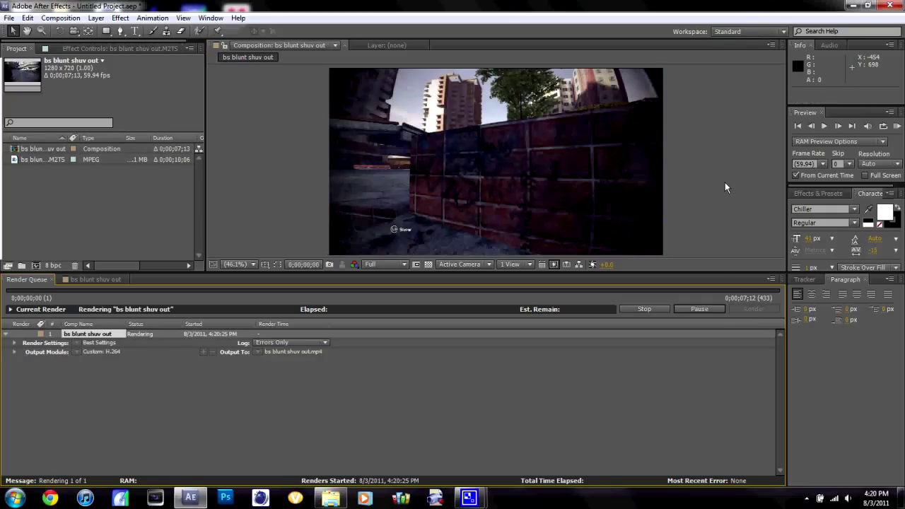